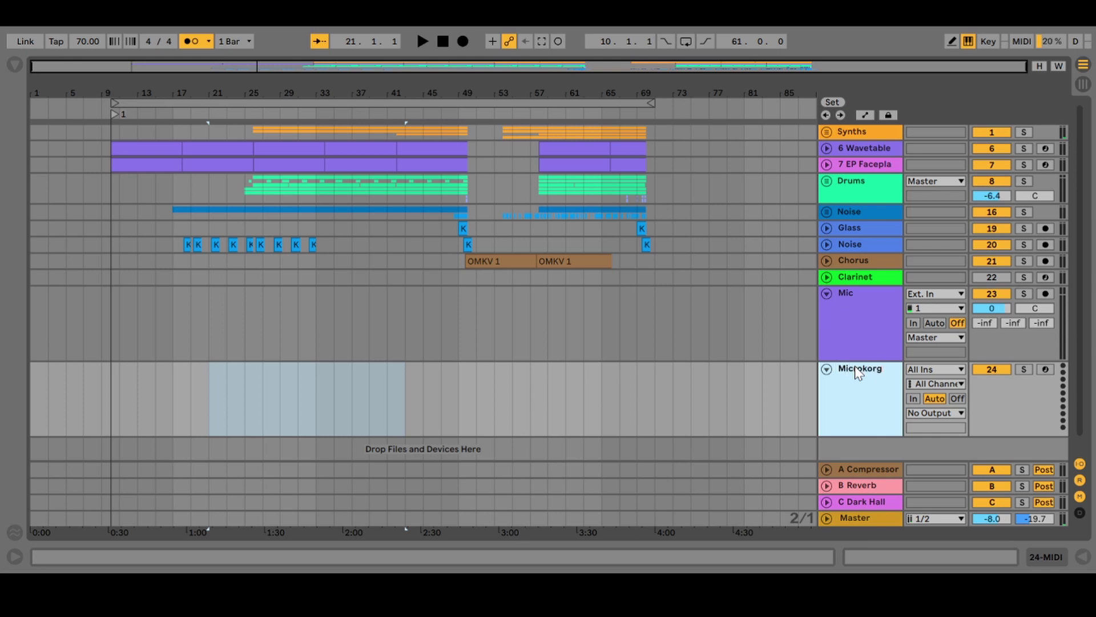
# Examine the Mic and Microkorg tracks and check the Microkorg track's device chain
pyautogui.click(860, 454)
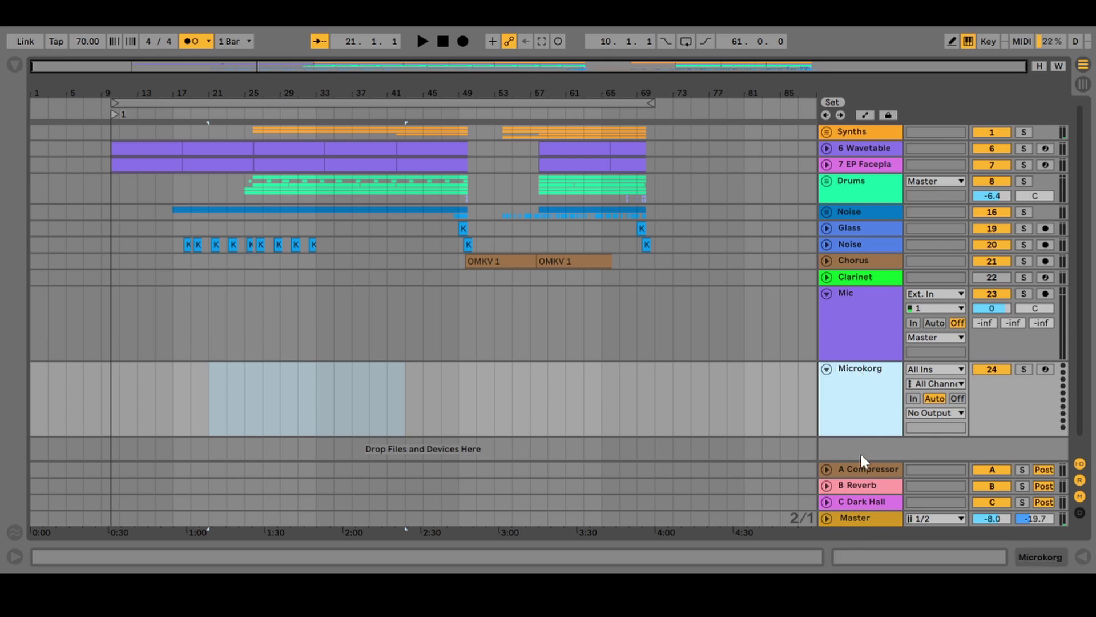
pyautogui.click(841, 315)
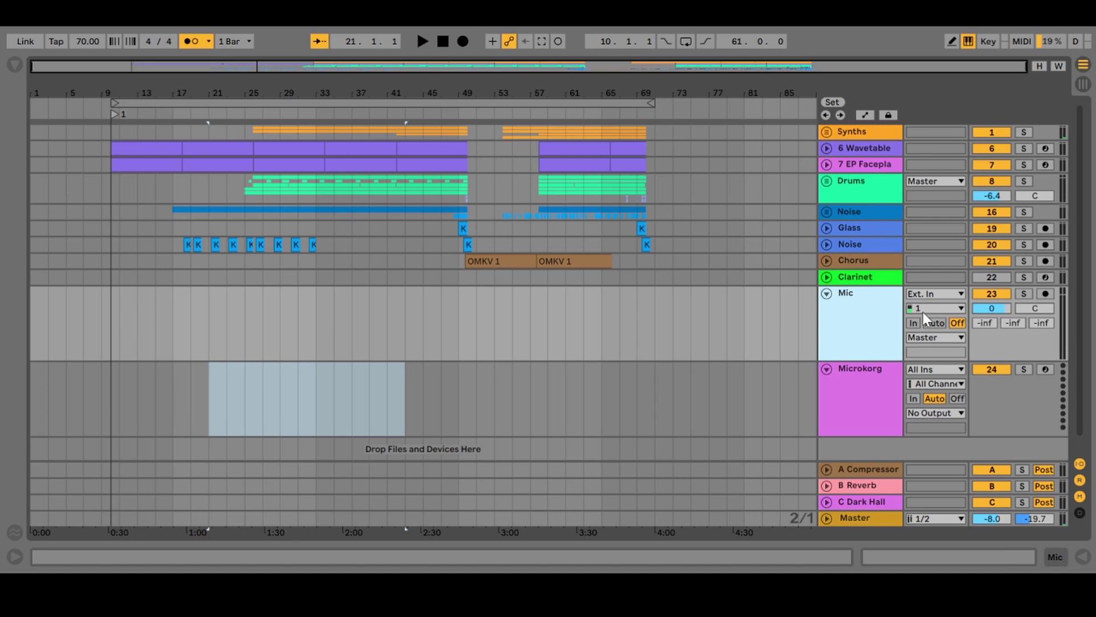
pyautogui.click(957, 306)
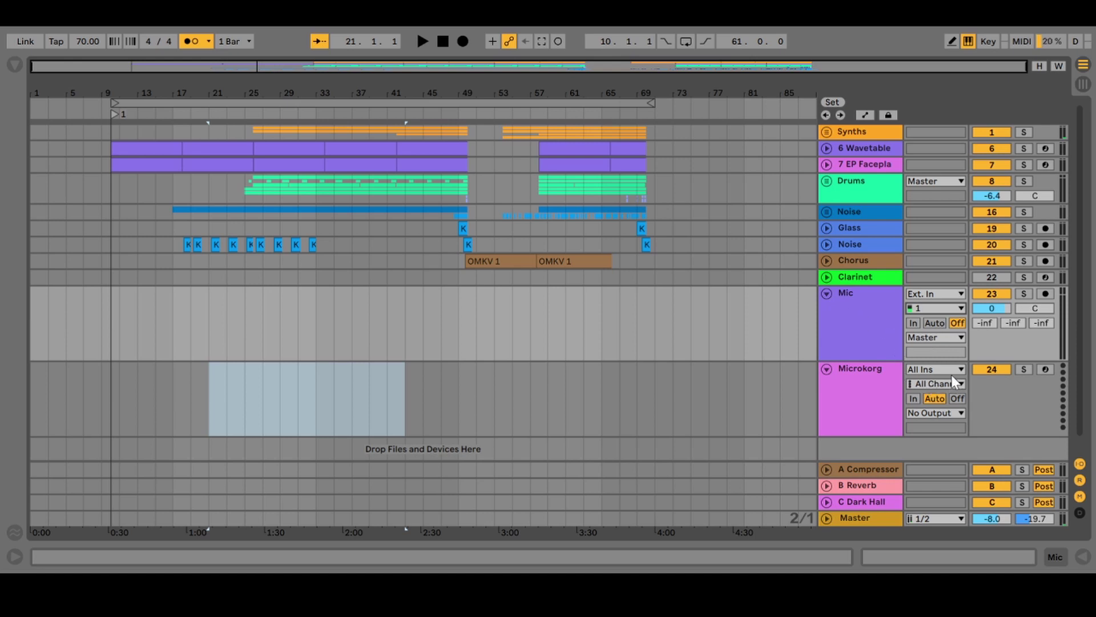
pyautogui.click(853, 399)
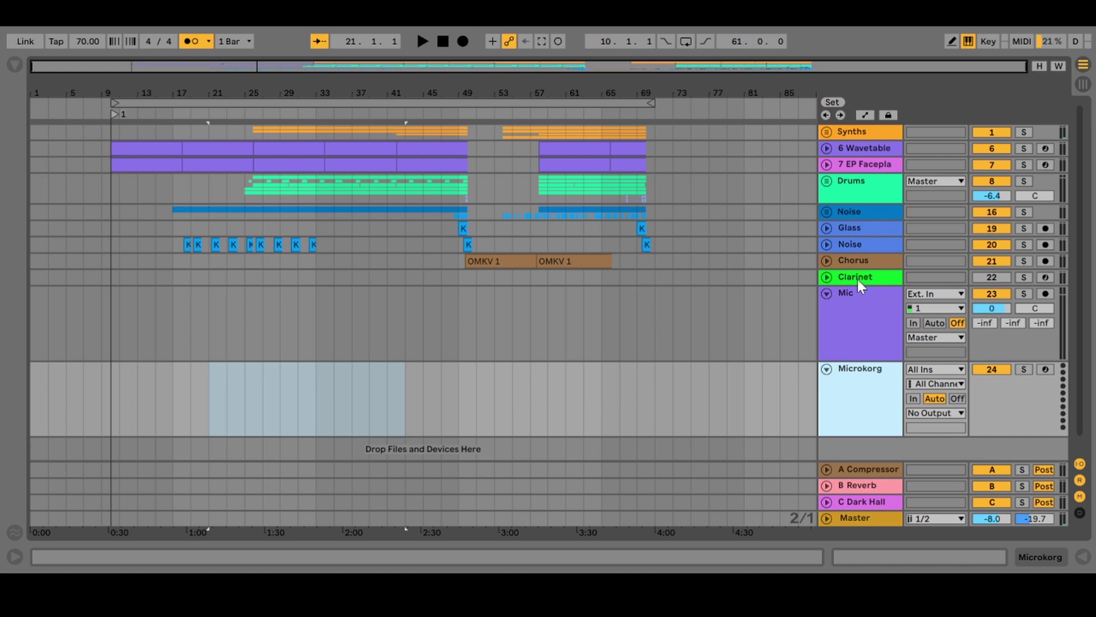
pyautogui.doubleClick(863, 385)
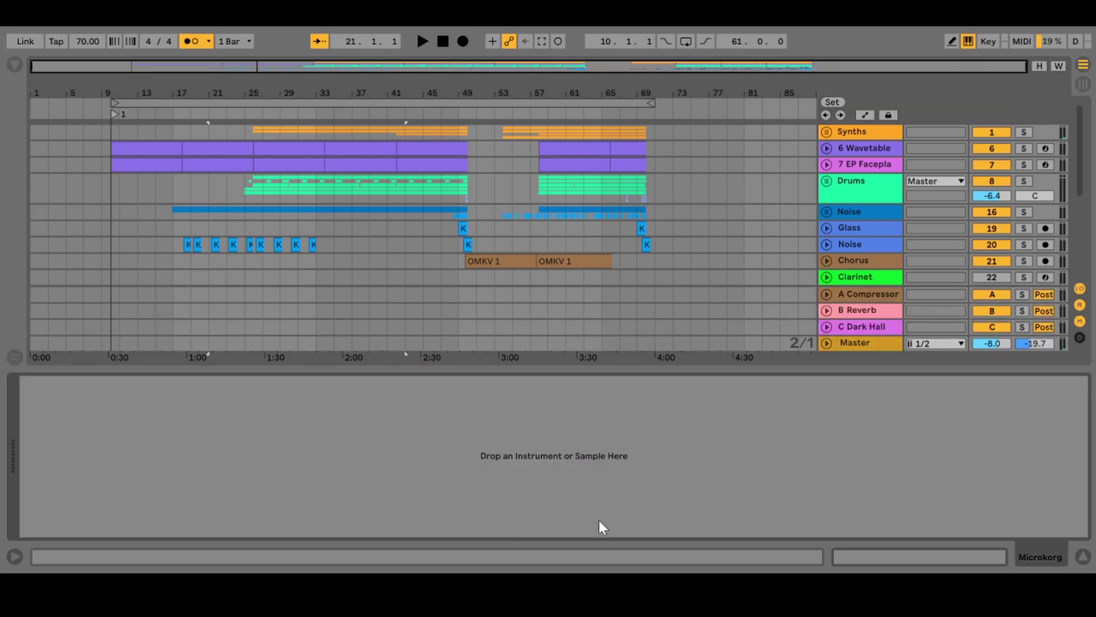
pyautogui.click(1083, 556)
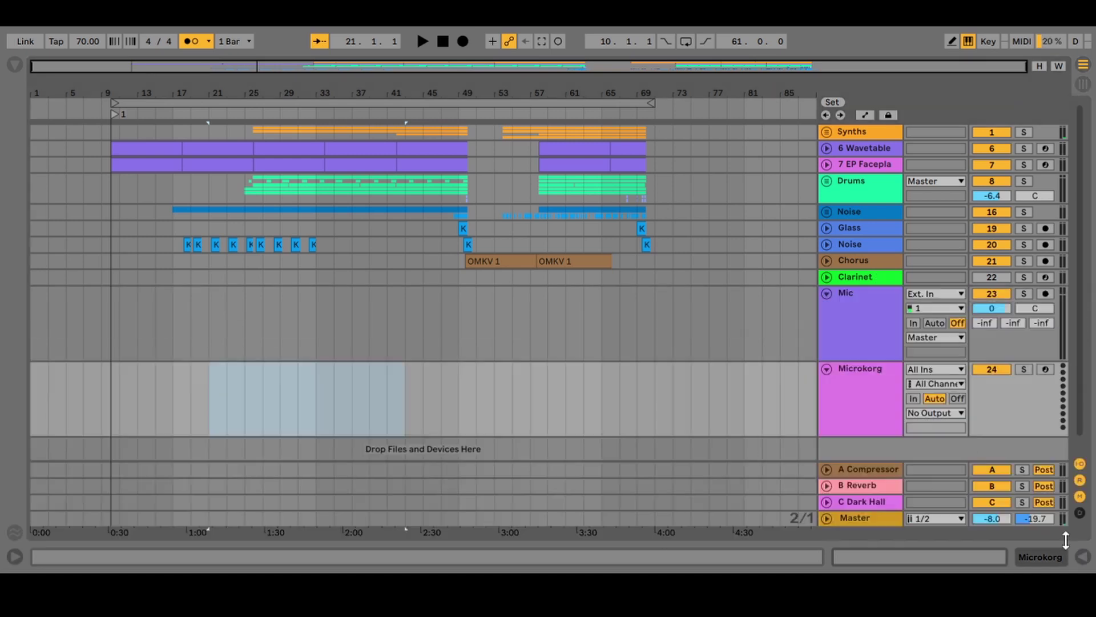
# Open the Clarinet track's device chain and activate the track
pyautogui.doubleClick(875, 277)
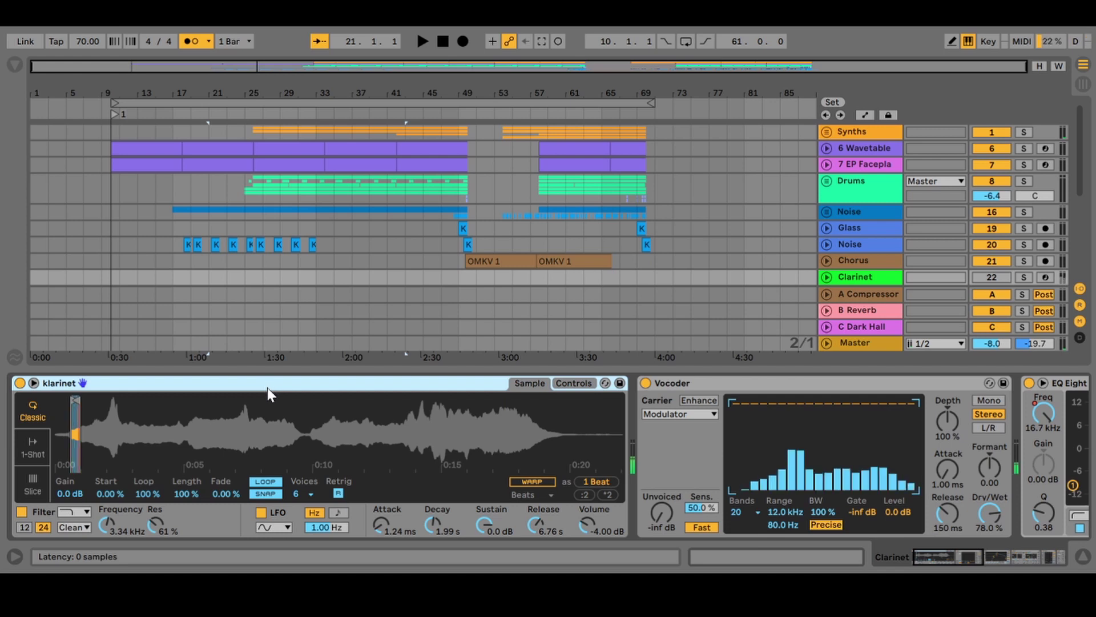
pyautogui.click(984, 277)
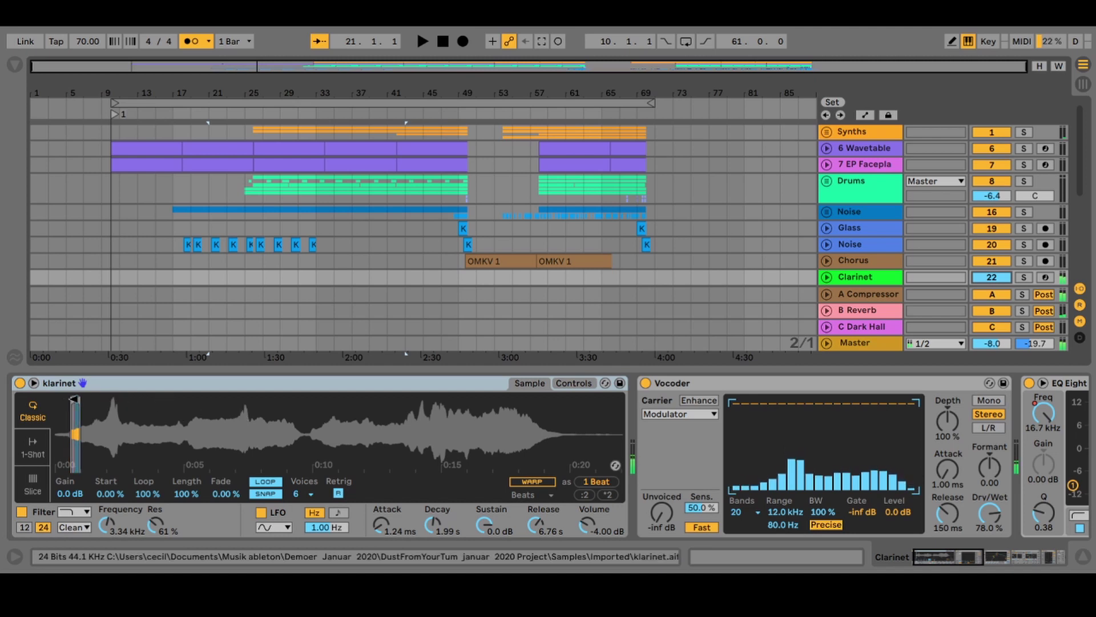
# Try extending the klarinet sample's playback region to 2 bars and undo the change
pyautogui.moveTo(77, 399); pyautogui.dragTo(297, 404)
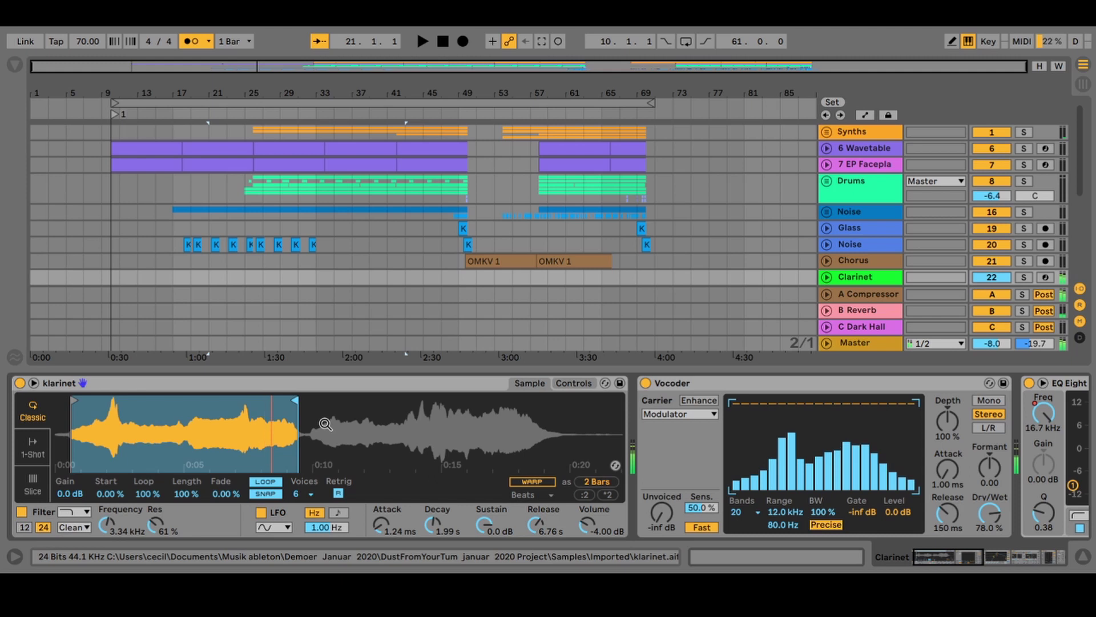
pyautogui.hotkey('ctrl', 'z')
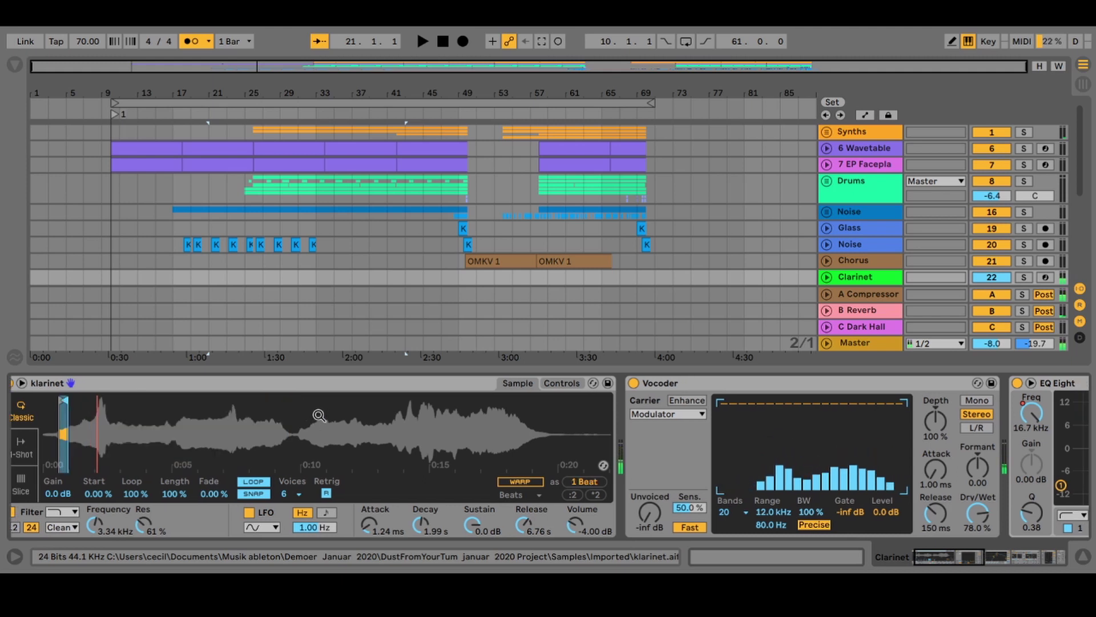
# Copy the Clarinet track's full device chain, from the klarinet sampler through Utility, onto the Microkorg track
pyautogui.scroll(-10, 580, 445)
pyautogui.scroll(-5, 564, 437)
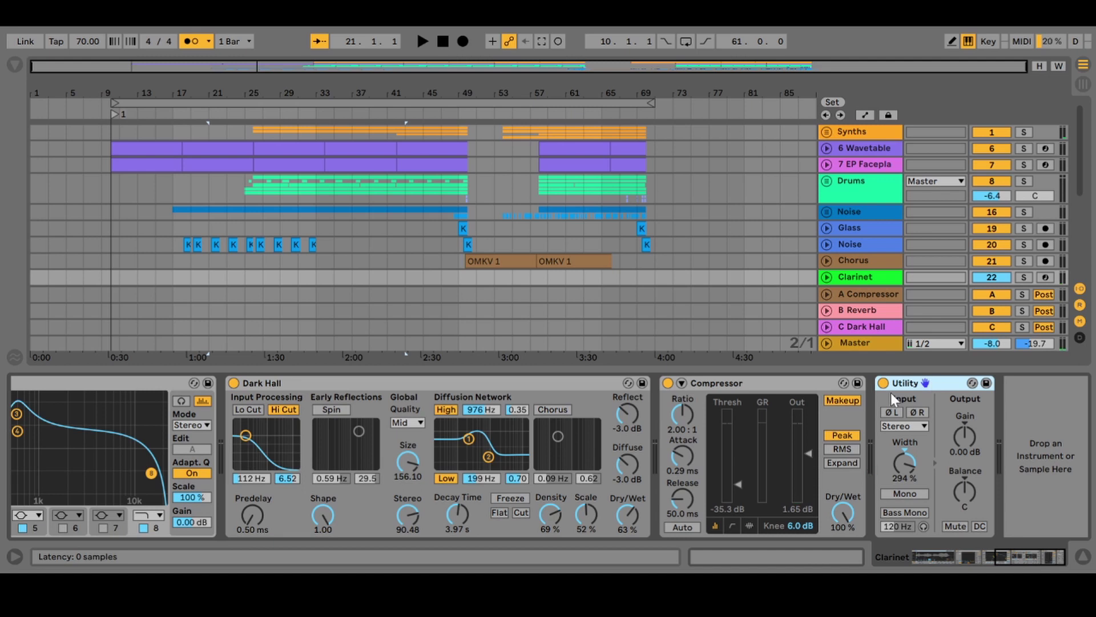
pyautogui.scroll(15, 676, 415)
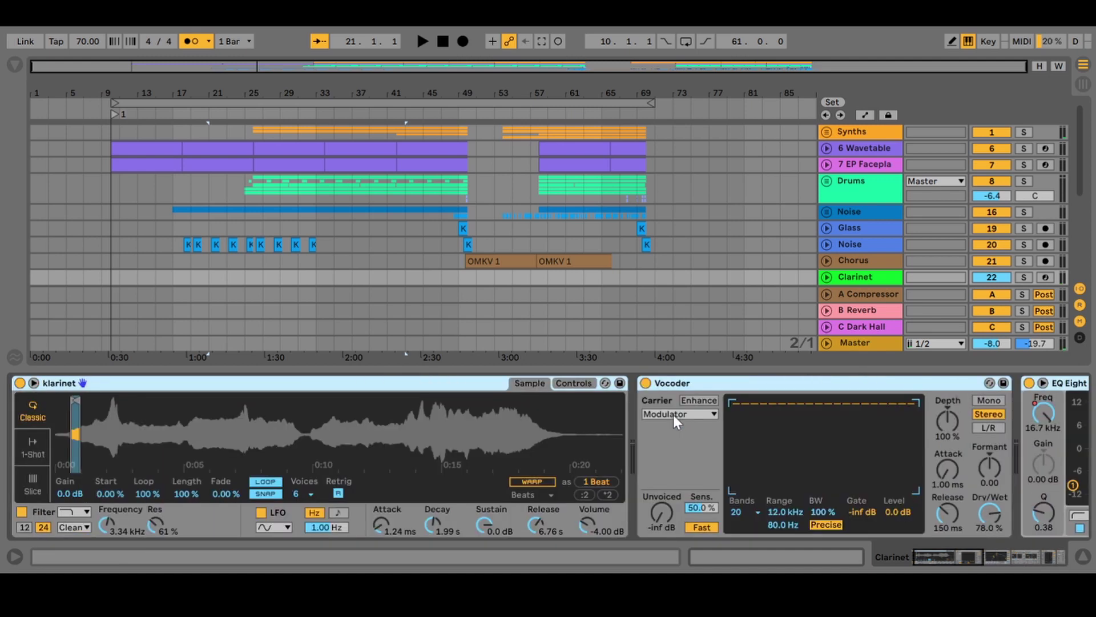
pyautogui.scroll(-5, 842, 207)
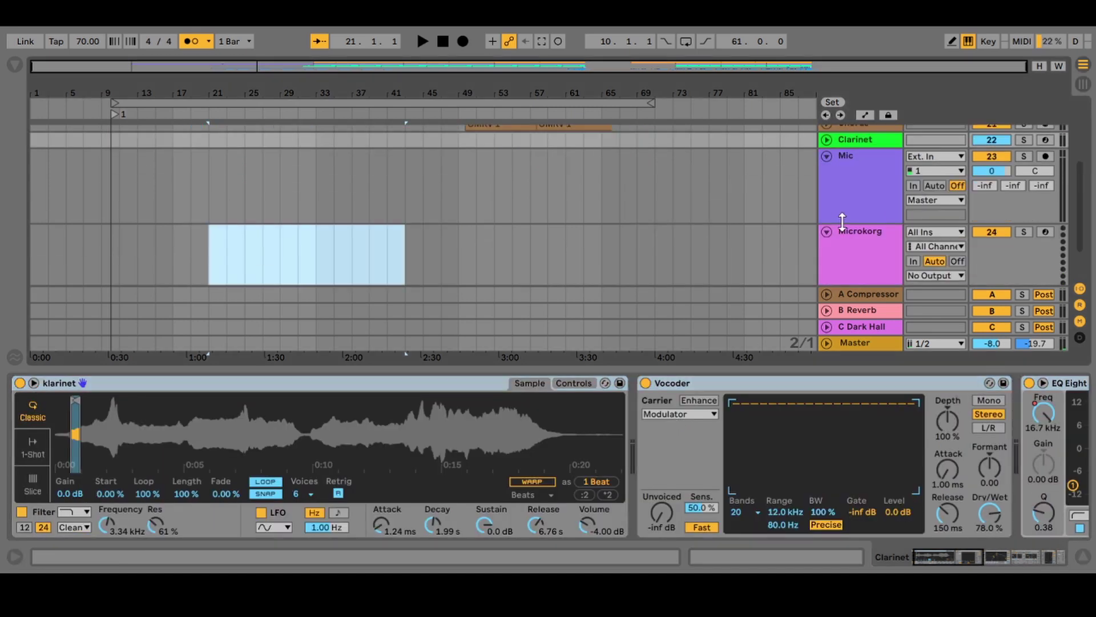
pyautogui.click(844, 224)
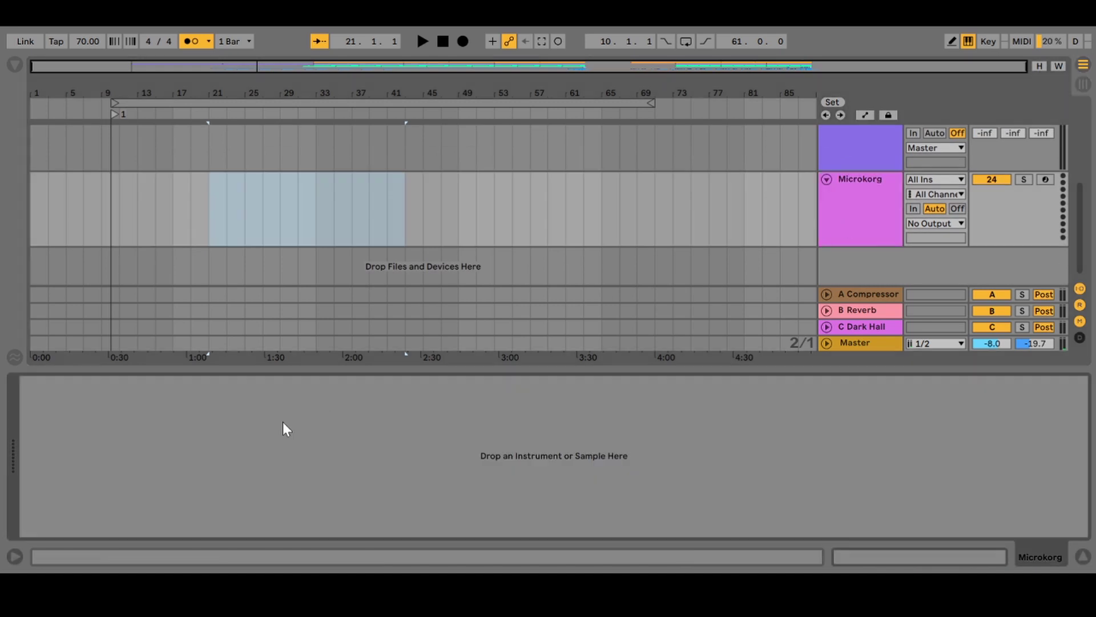
pyautogui.hotkey('ctrl', 'v')
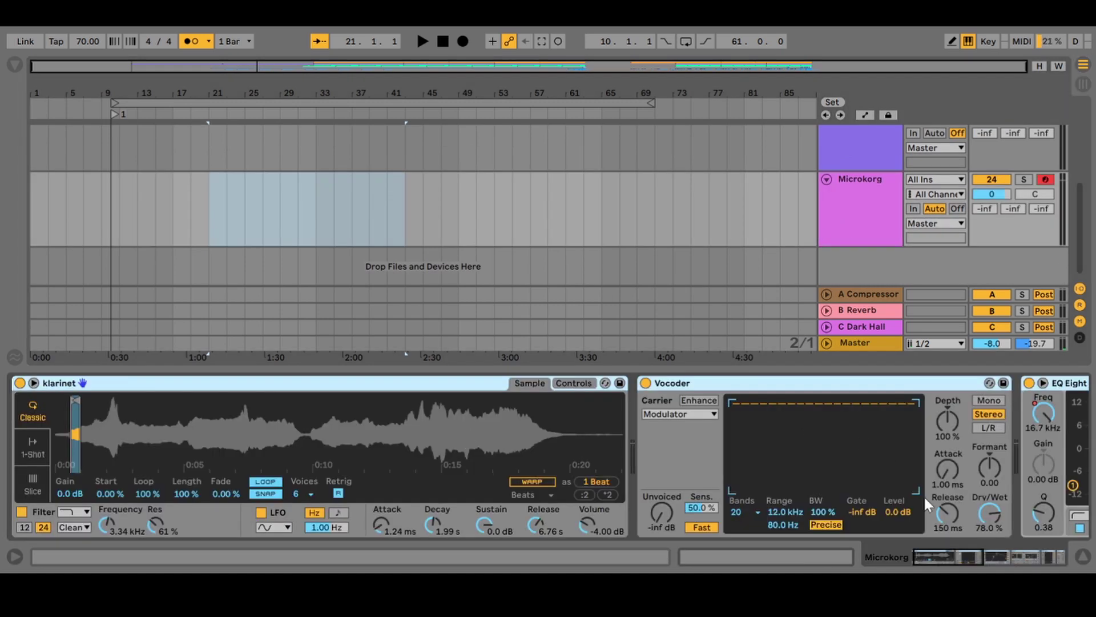
# Collapse the device view and set the Microkorg track's input monitoring to In
pyautogui.hotkey('ctrl', 'alt', 'l')
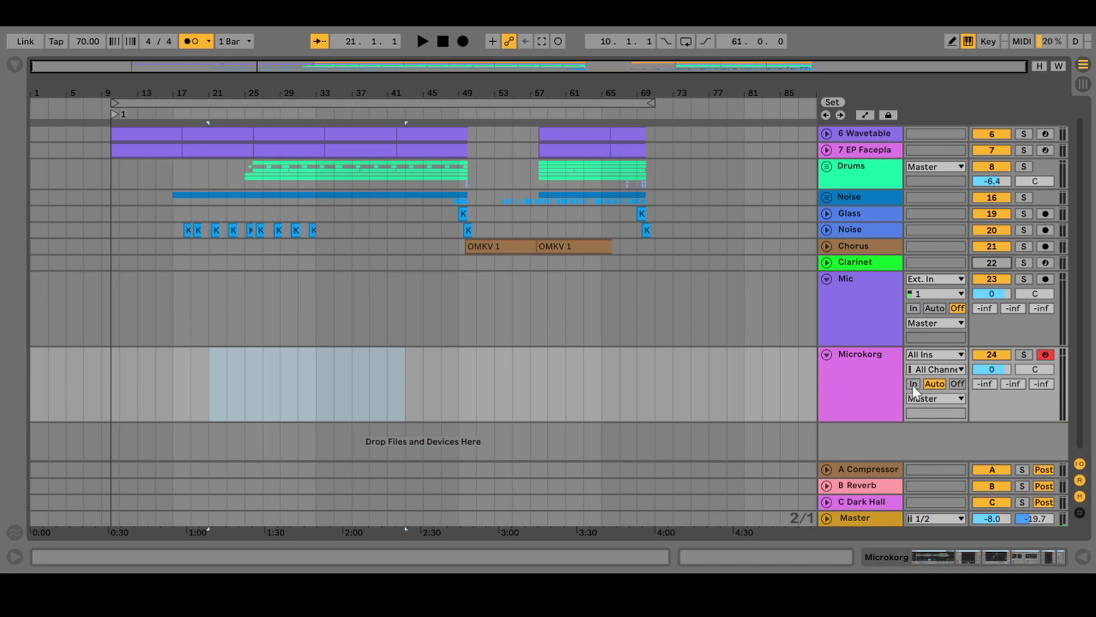
pyautogui.click(957, 386)
pyautogui.click(934, 384)
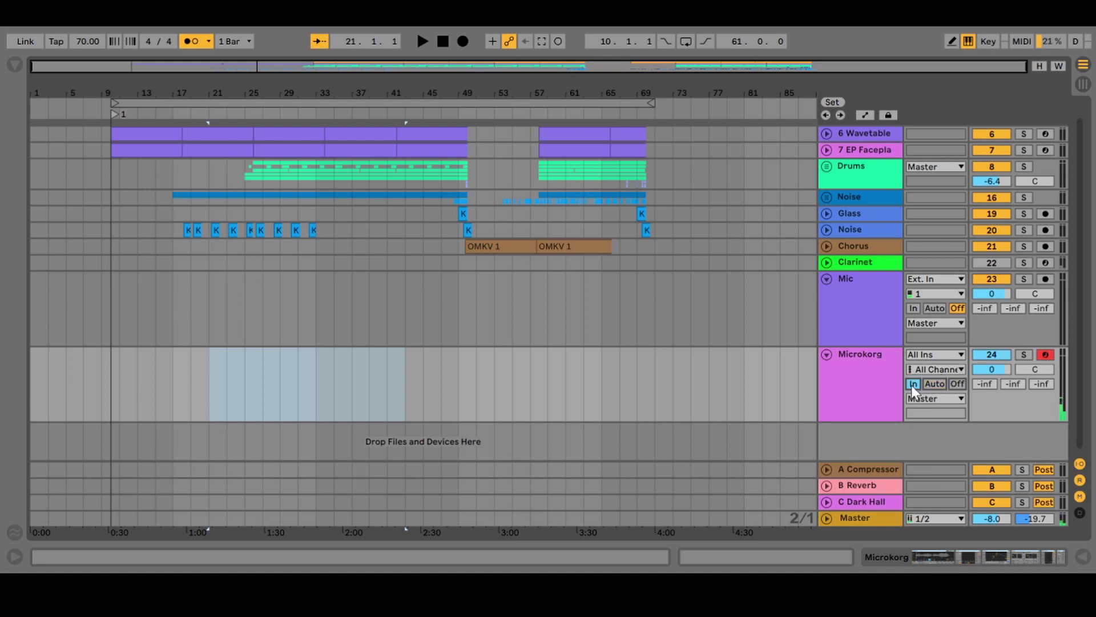
# Solo the armed Microkorg track and record a MIDI clip from about bar 25 to bar 34
pyautogui.click(1046, 354)
pyautogui.click(1023, 355)
pyautogui.click(463, 41)
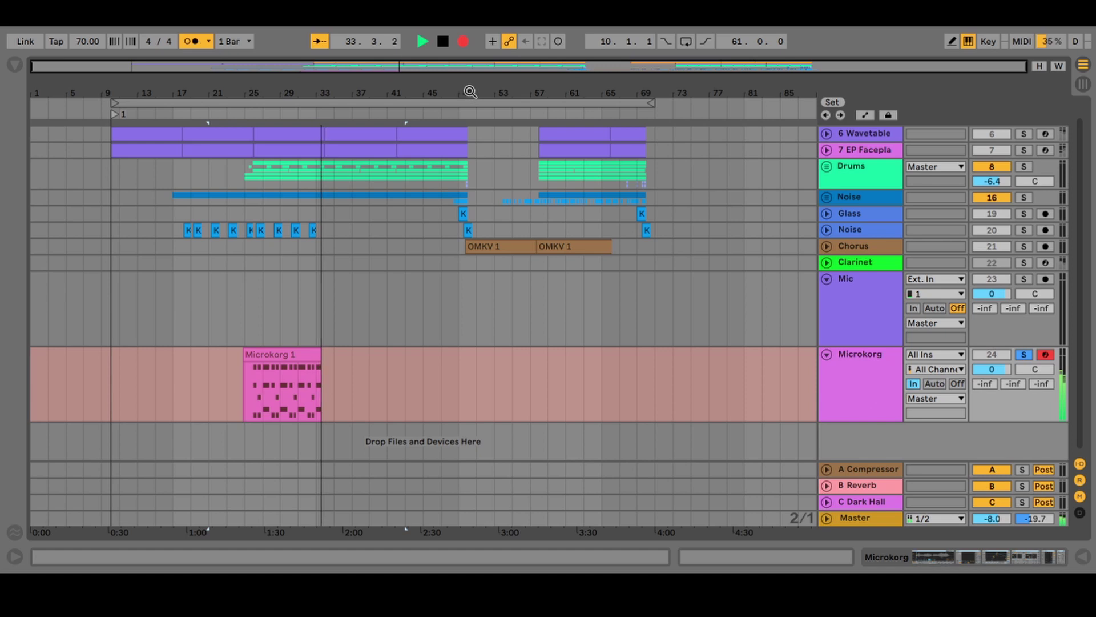
pyautogui.press('space')
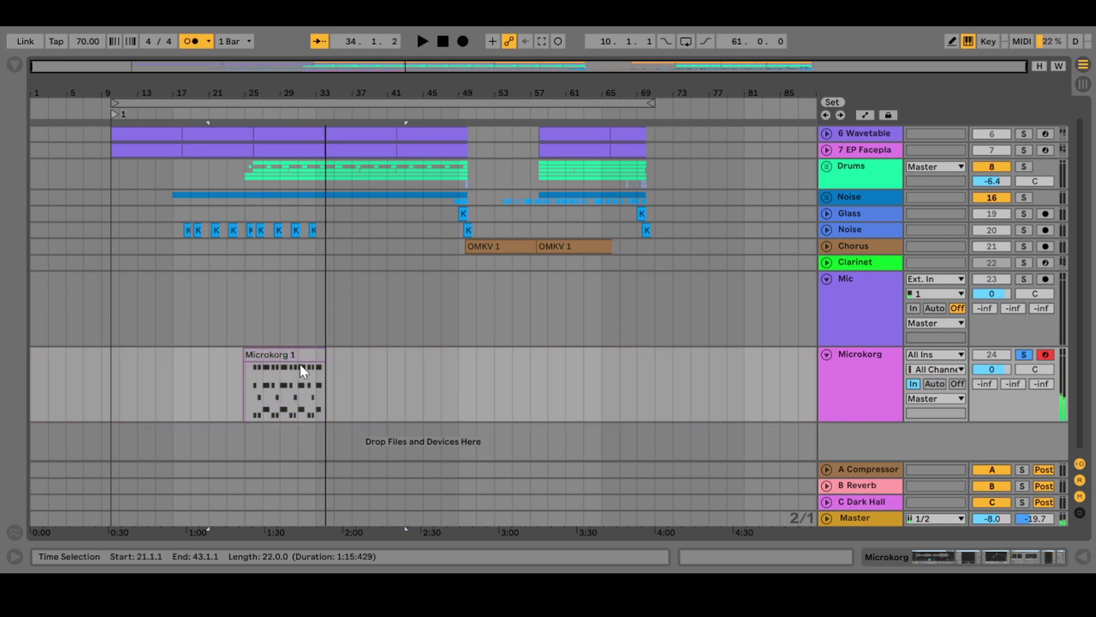
# Quantize all notes in the recorded Microkorg clip and close the note editor
pyautogui.click(291, 355)
pyautogui.doubleClick(298, 355)
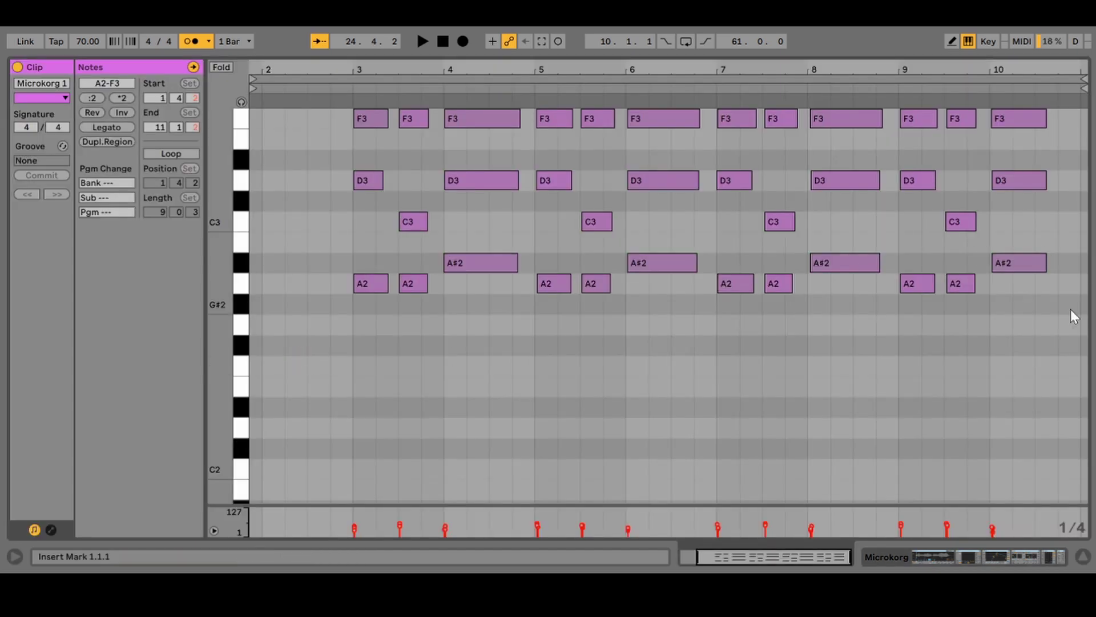
pyautogui.click(1058, 323)
pyautogui.moveTo(1058, 323)
pyautogui.mouseDown()
pyautogui.moveTo(469, 190)
pyautogui.moveTo(320, 125)
pyautogui.mouseUp()
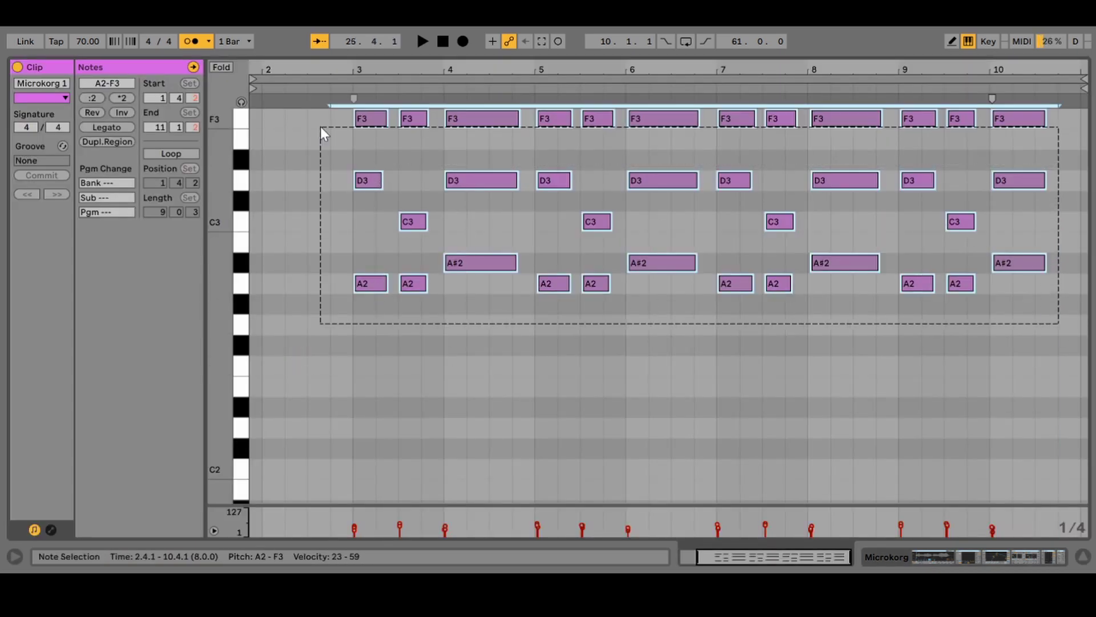
pyautogui.rightClick(467, 113)
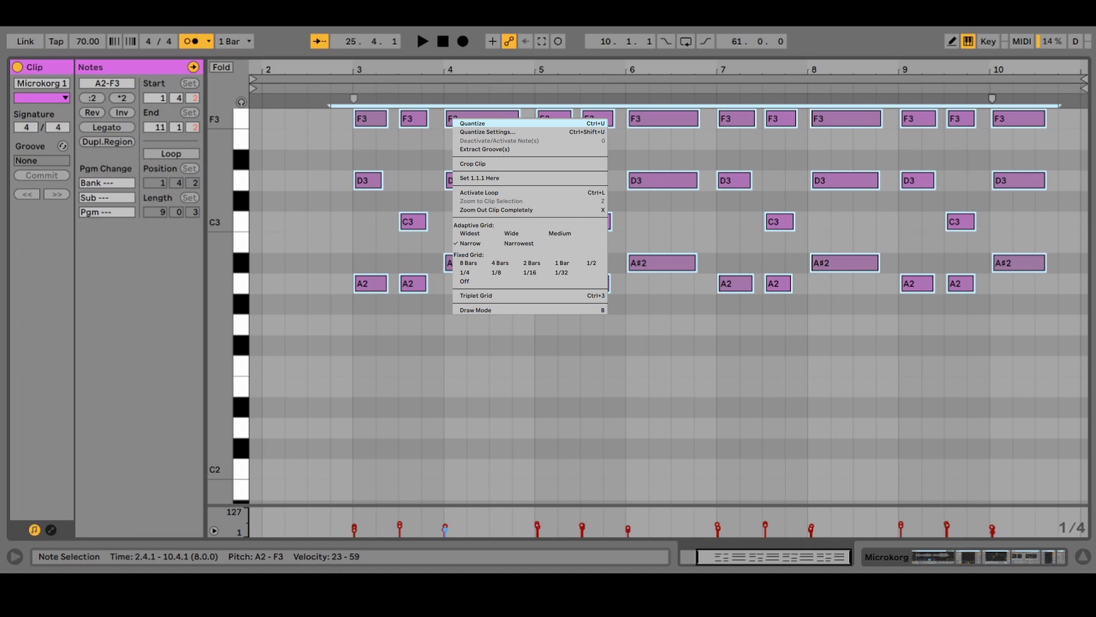
pyautogui.click(473, 124)
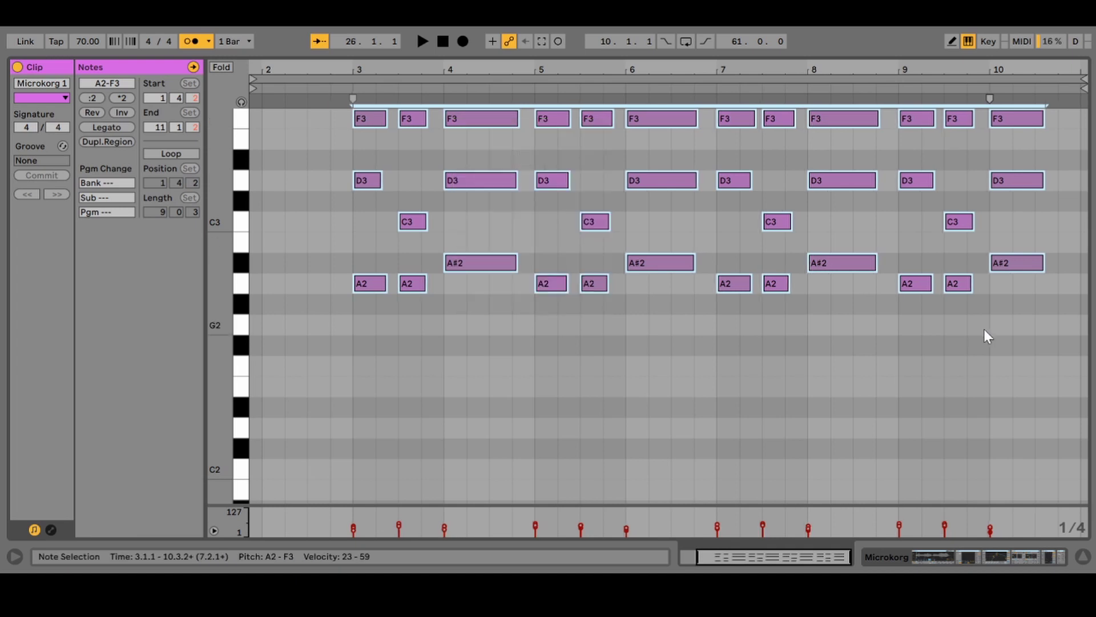
pyautogui.click(1083, 556)
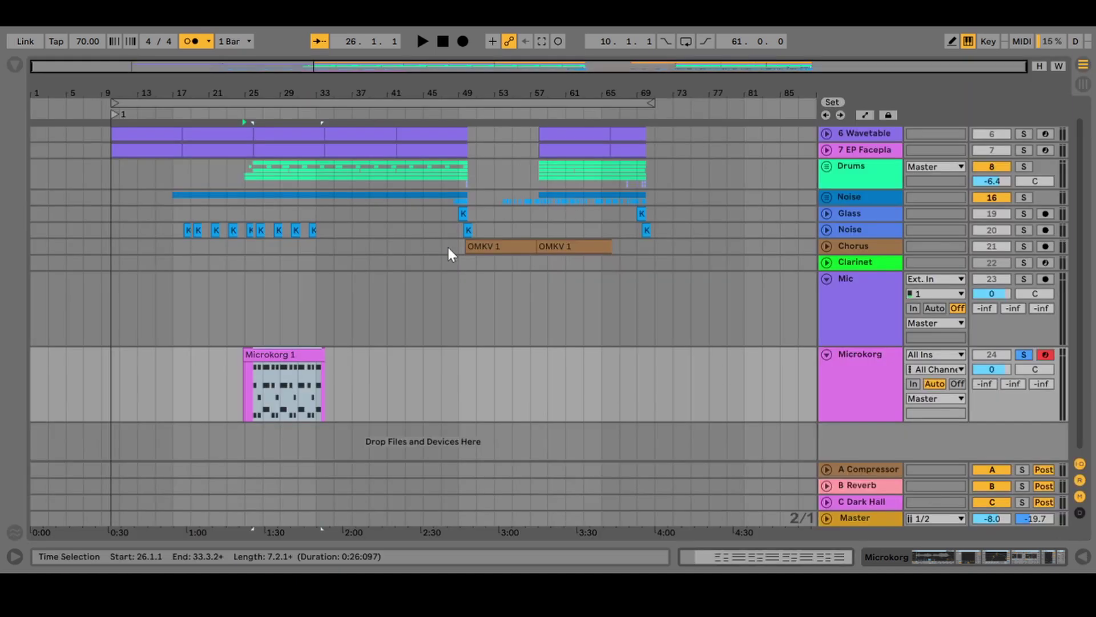
# Play the arrangement from bar 26 and trim the Microkorg clip to run from bar 26 to bar 34
pyautogui.click(252, 114)
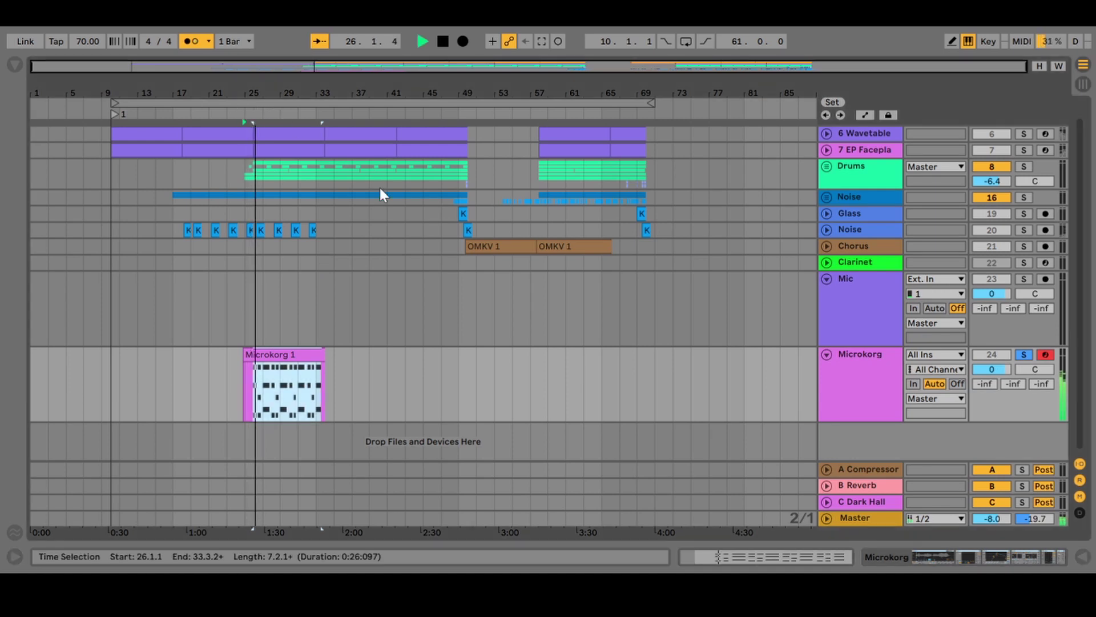
pyautogui.moveTo(247, 92); pyautogui.dragTo(247, 148)
pyautogui.moveTo(735, 148); pyautogui.dragTo(626, 160)
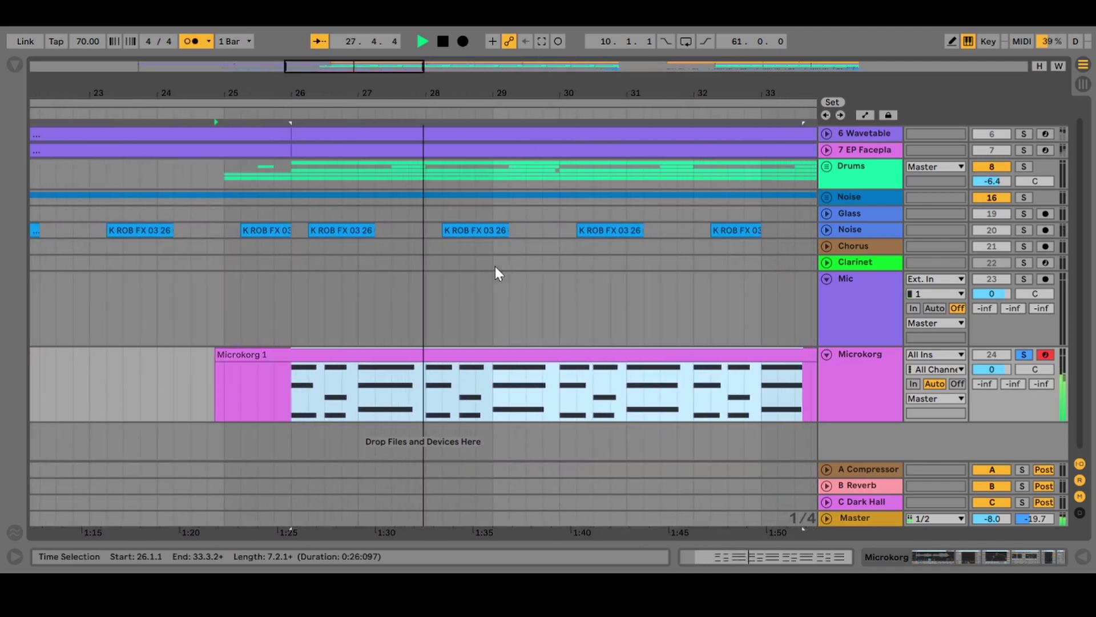
pyautogui.moveTo(188, 356); pyautogui.dragTo(262, 357)
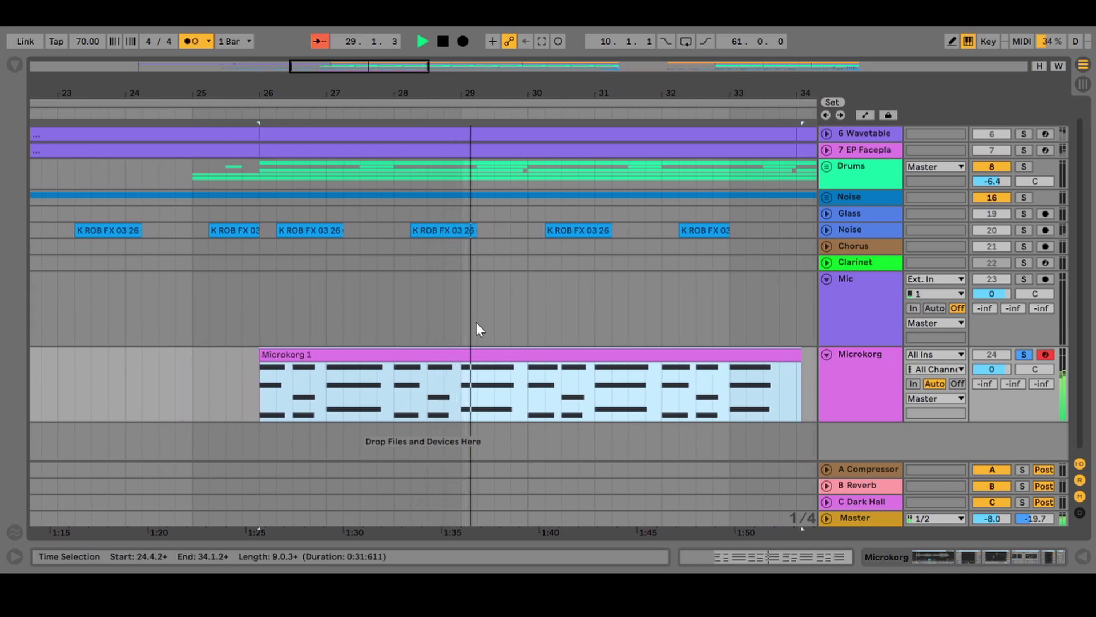
pyautogui.moveTo(802, 354); pyautogui.dragTo(792, 354)
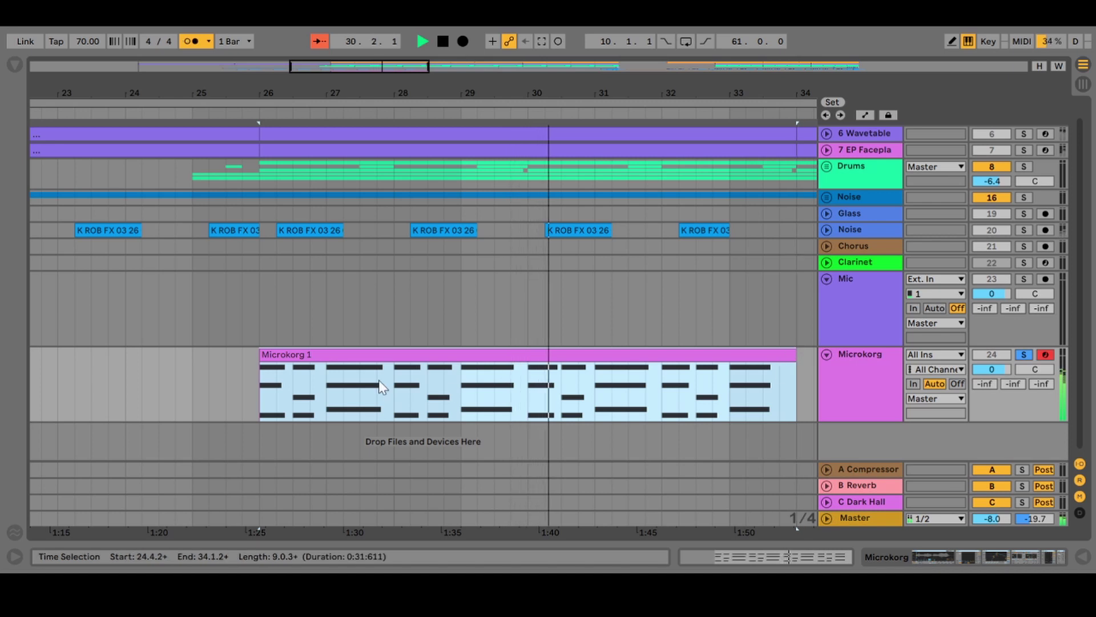
# Duplicate the eight-bar Microkorg clip twice, placing the copies back to back after the original
pyautogui.press('w')
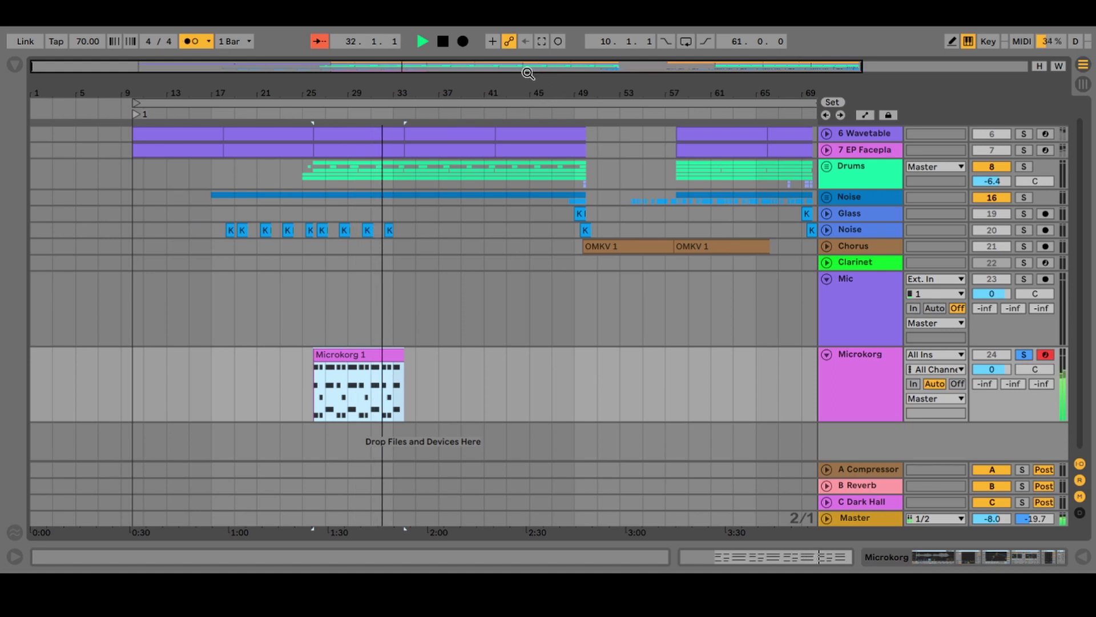
pyautogui.moveTo(527, 69); pyautogui.dragTo(398, 71)
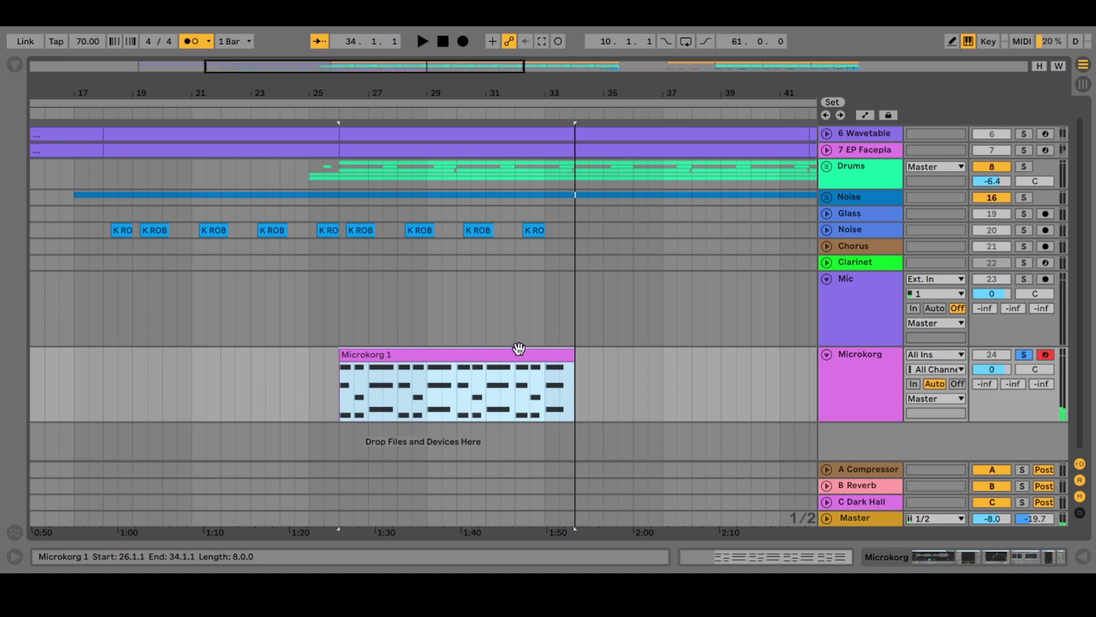
pyautogui.hotkey('ctrl', 'd')
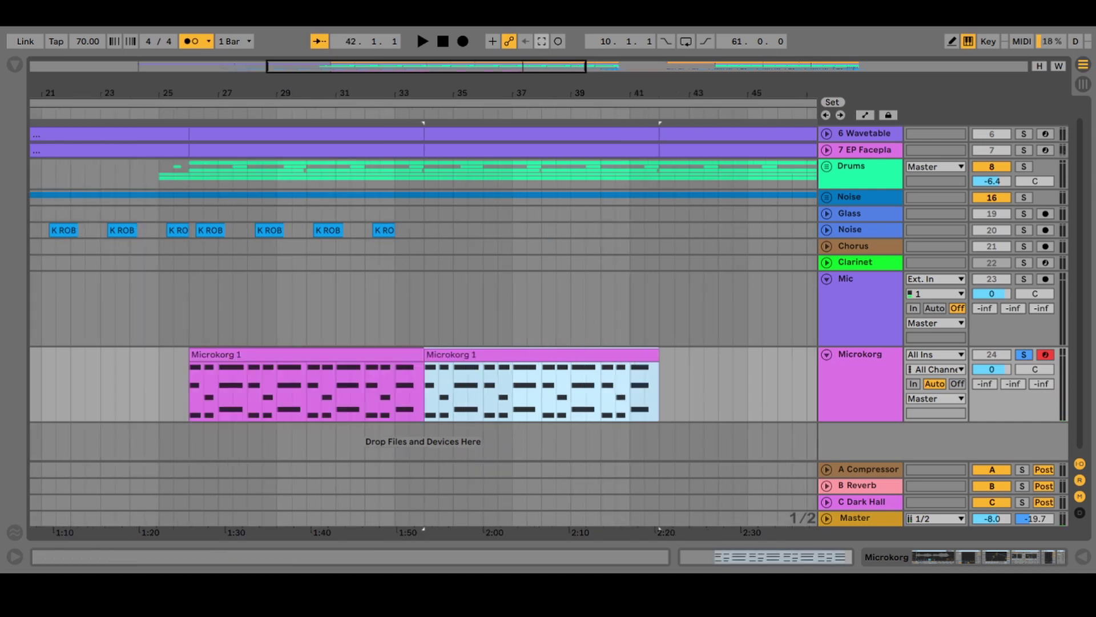
pyautogui.doubleClick(501, 65)
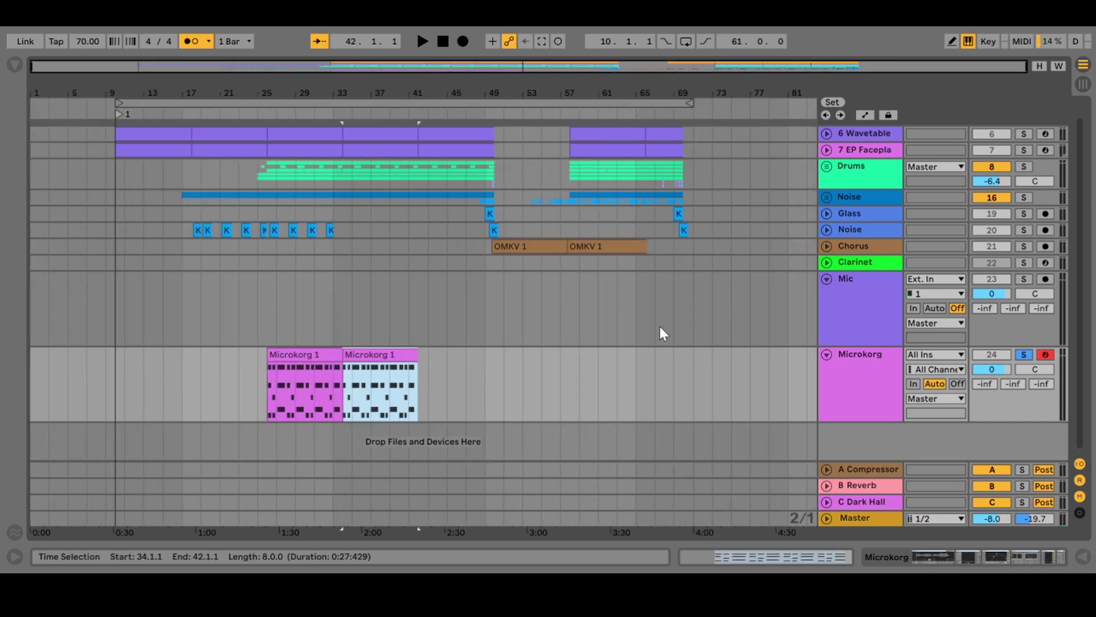
pyautogui.hotkey('ctrl', 'd')
pyautogui.click(524, 405)
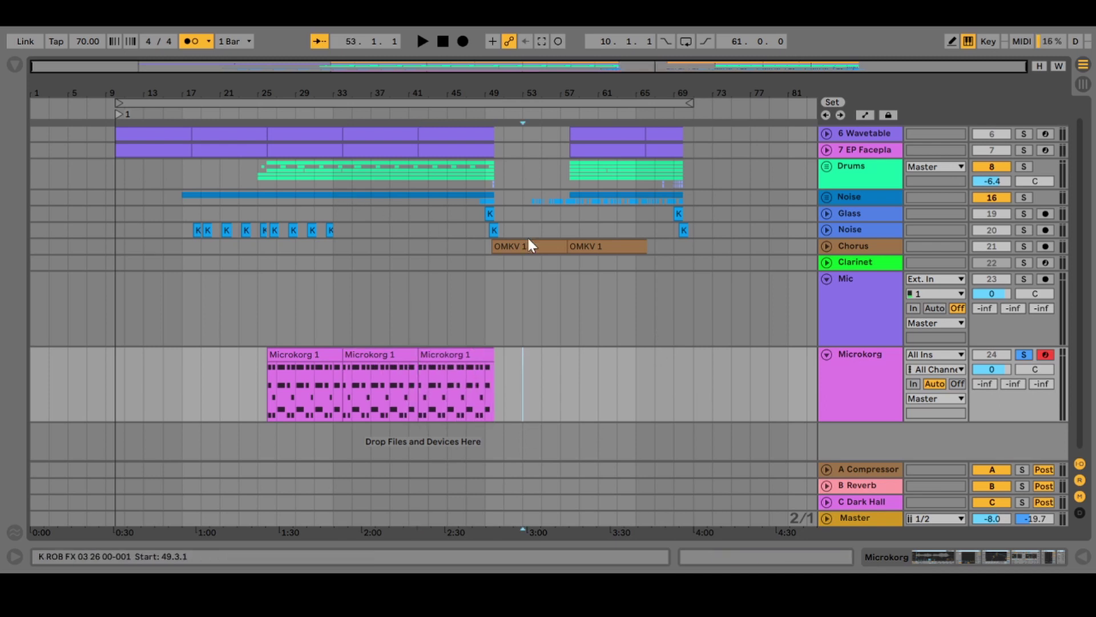
# Arm the Mic track for recording and set its input monitoring to Auto
pyautogui.click(1047, 279)
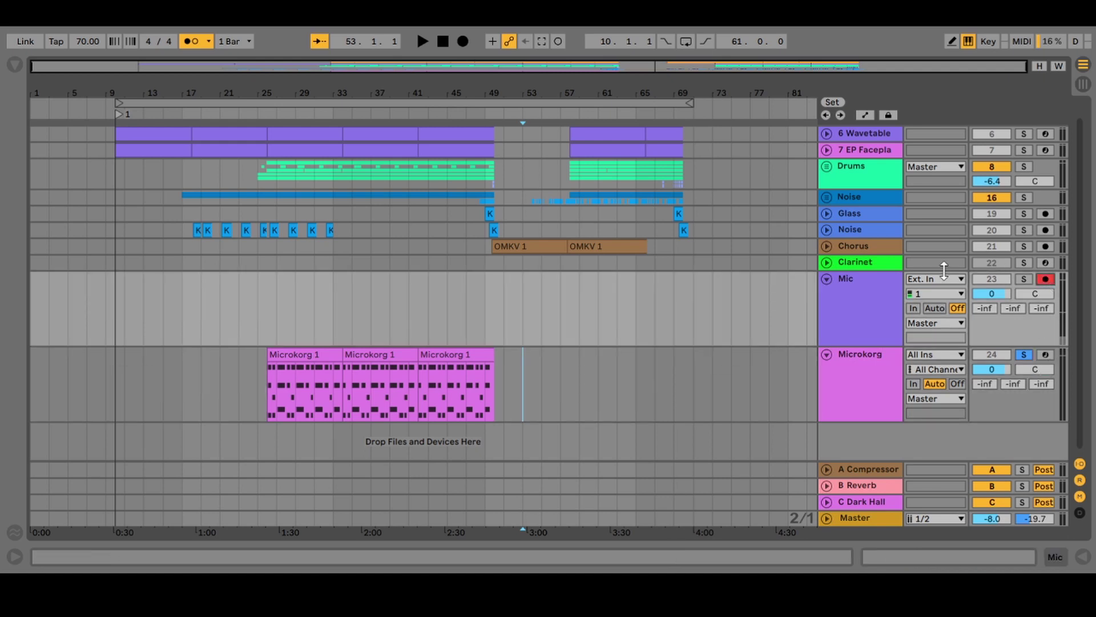
pyautogui.click(931, 309)
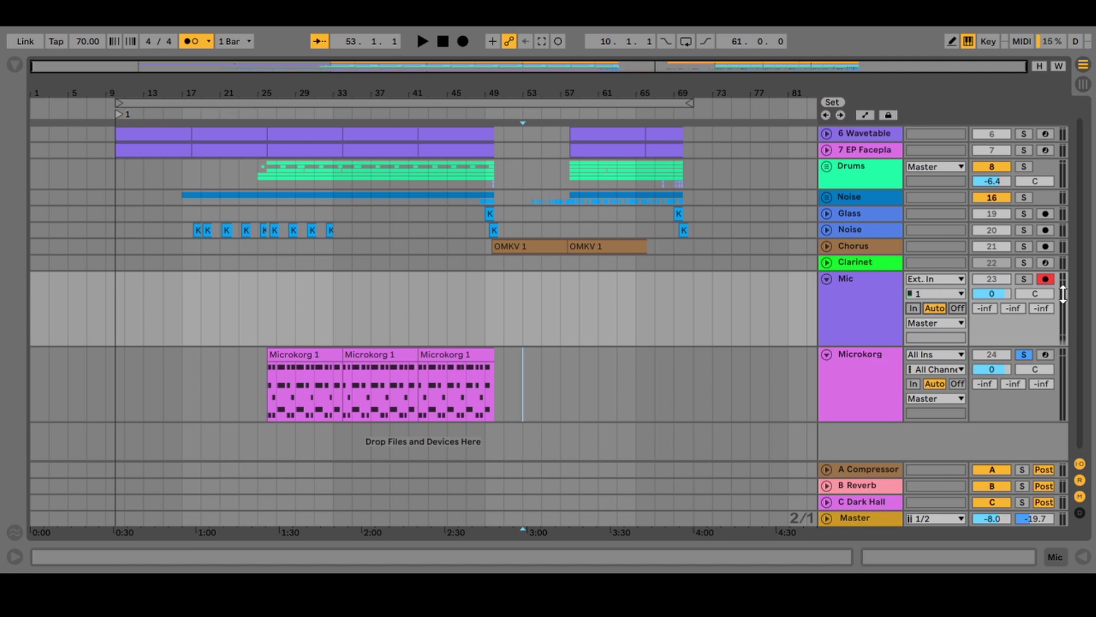
# Solo the Mic track and record a take from about bar 25 to bar 41, finishing with its input monitoring set to Off
pyautogui.click(1024, 280)
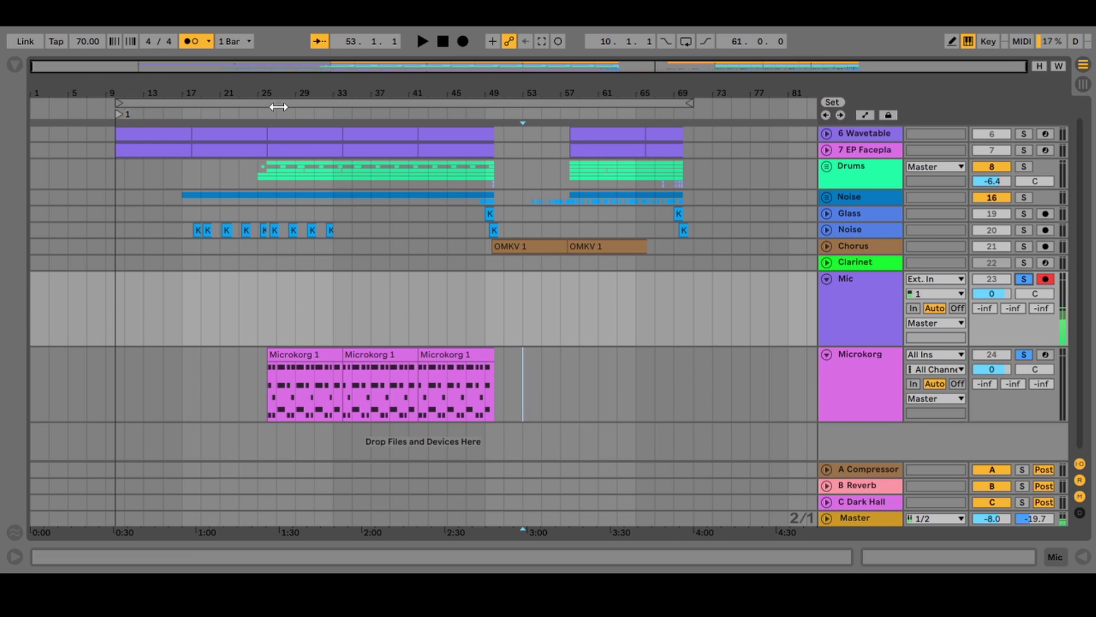
pyautogui.click(251, 112)
pyautogui.click(463, 42)
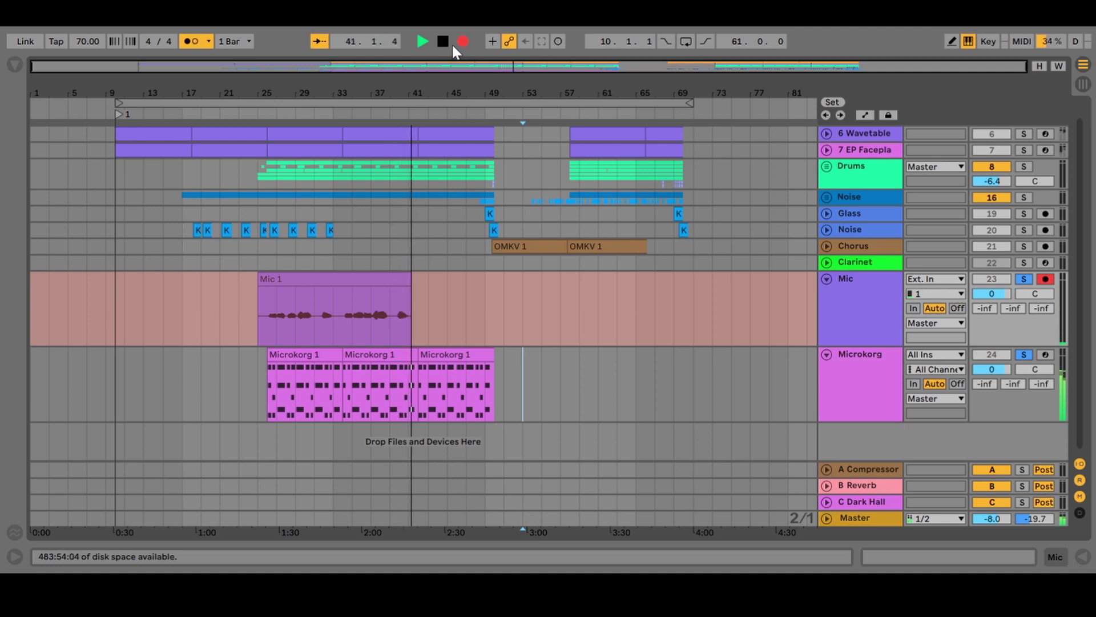
pyautogui.click(444, 42)
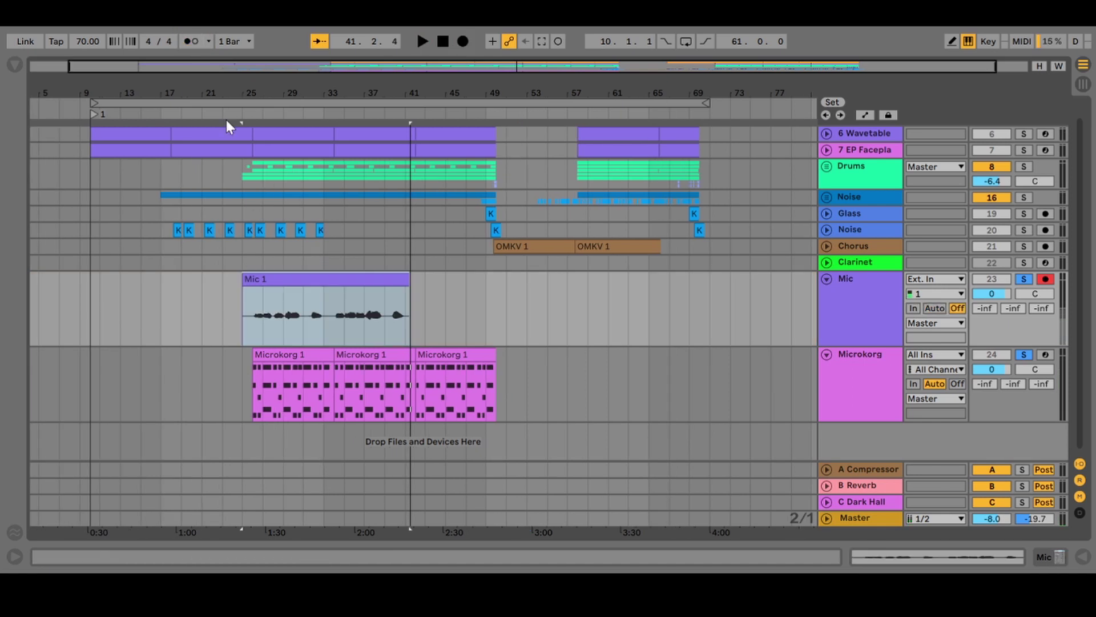
# Play back the recorded Mic clip from about bar 25 together with the soloed Microkorg part, and stop playback in bar 34
pyautogui.click(240, 115)
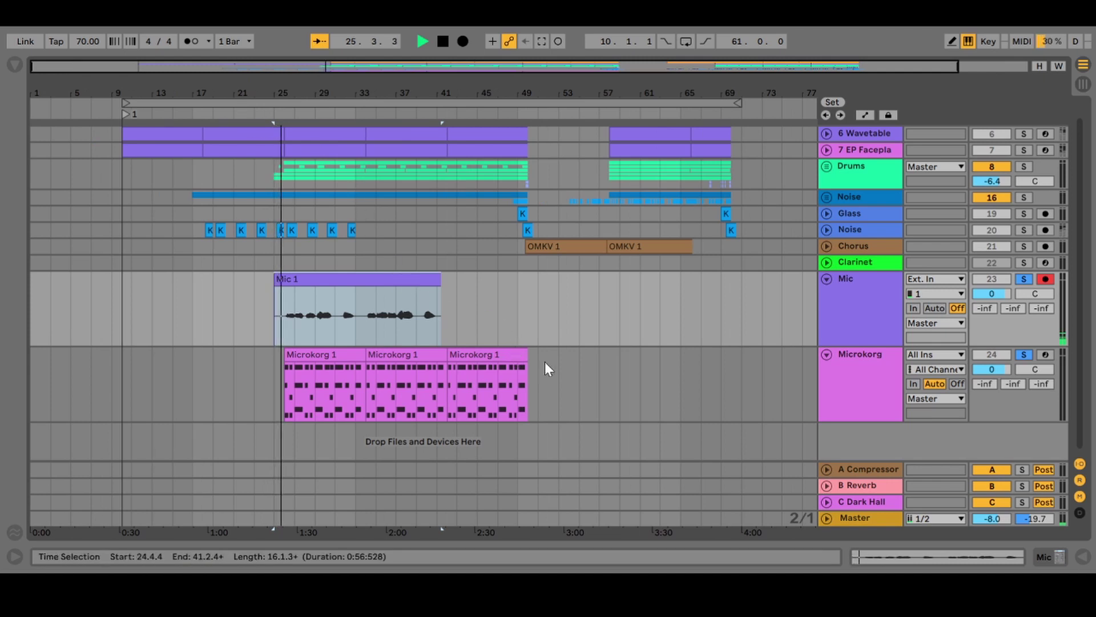
pyautogui.click(682, 329)
pyautogui.press('space')
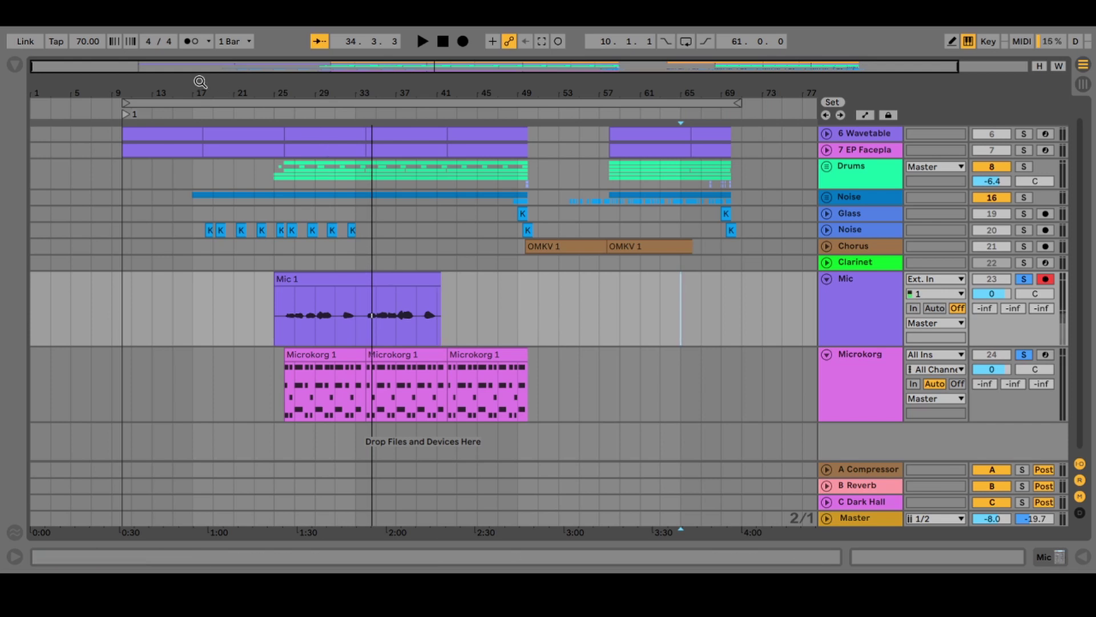
# Open the preferences, examine the FL Studio ASIO buffer length and input and output device settings, and close them
pyautogui.click(139, 29)
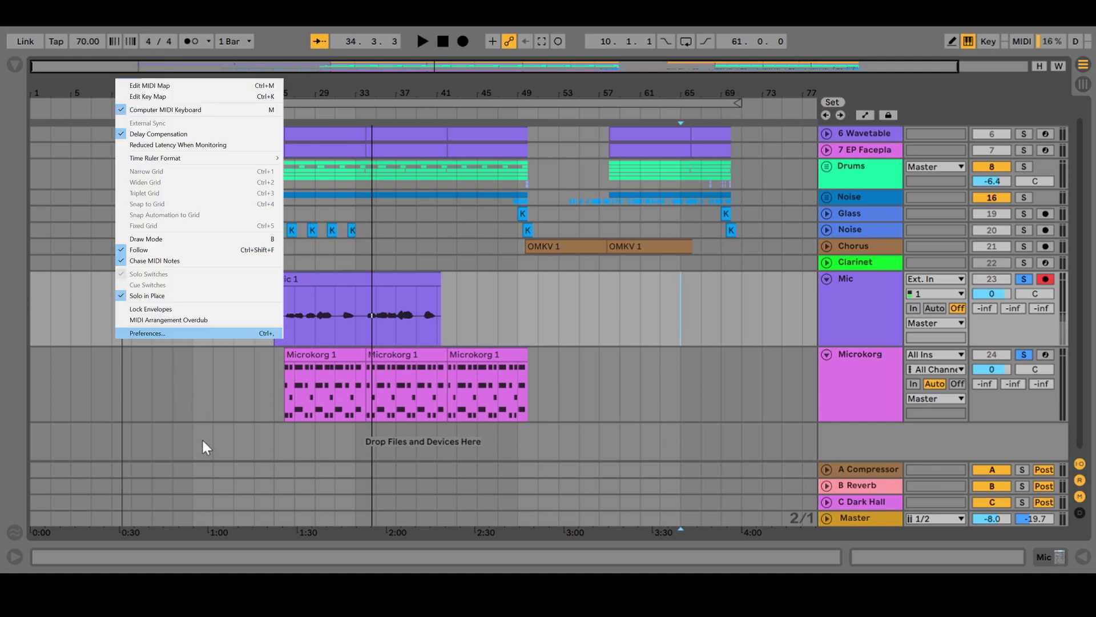
pyautogui.press('Return')
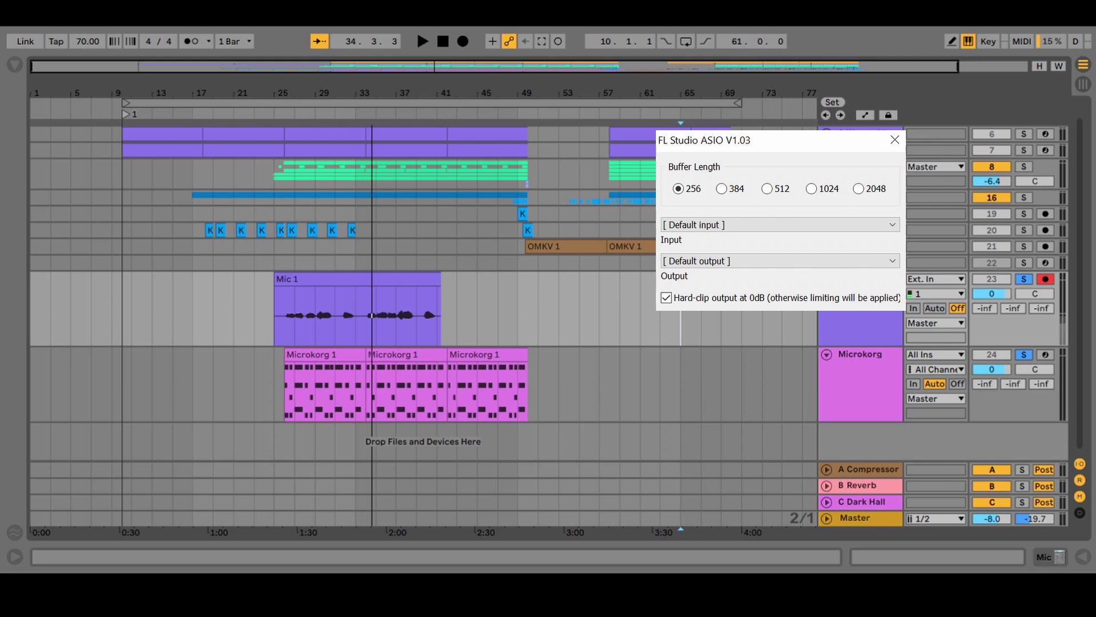
pyautogui.press('Escape')
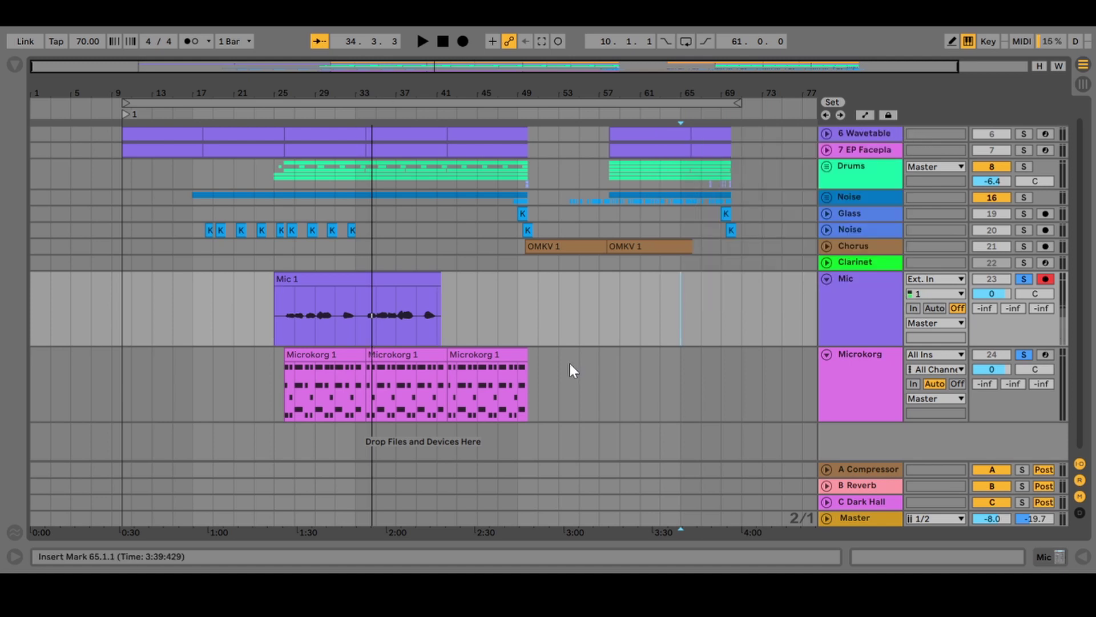
# Unsolo the Mic and Microkorg tracks and play the full arrangement from just before the Mic clip, stopping in bar 46
pyautogui.scroll(2, 345, 368)
pyautogui.click(327, 365)
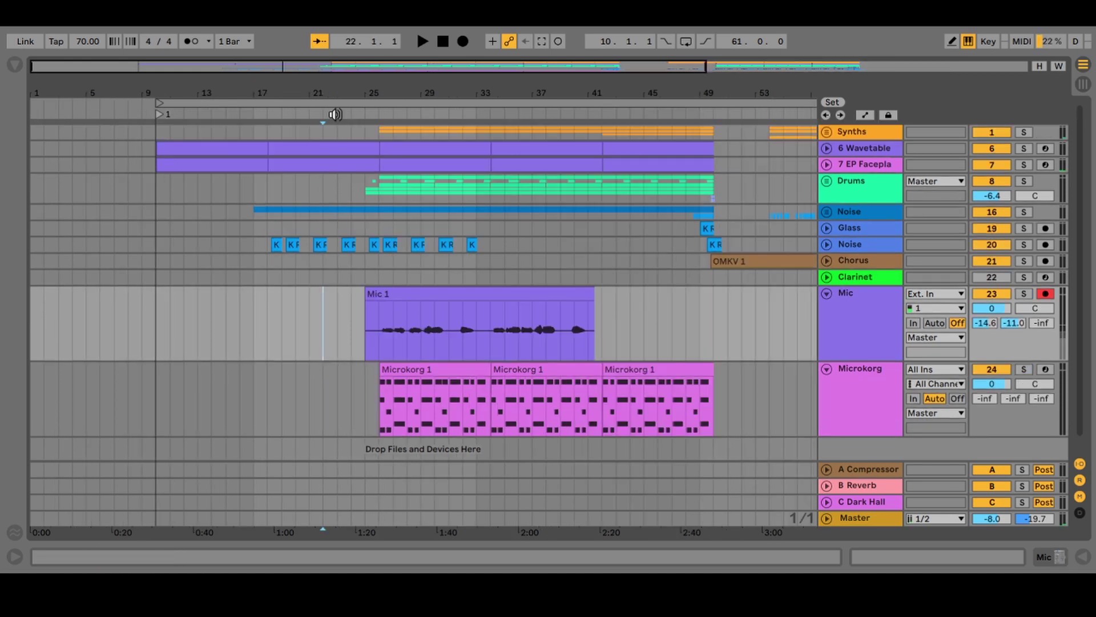
pyautogui.click(357, 114)
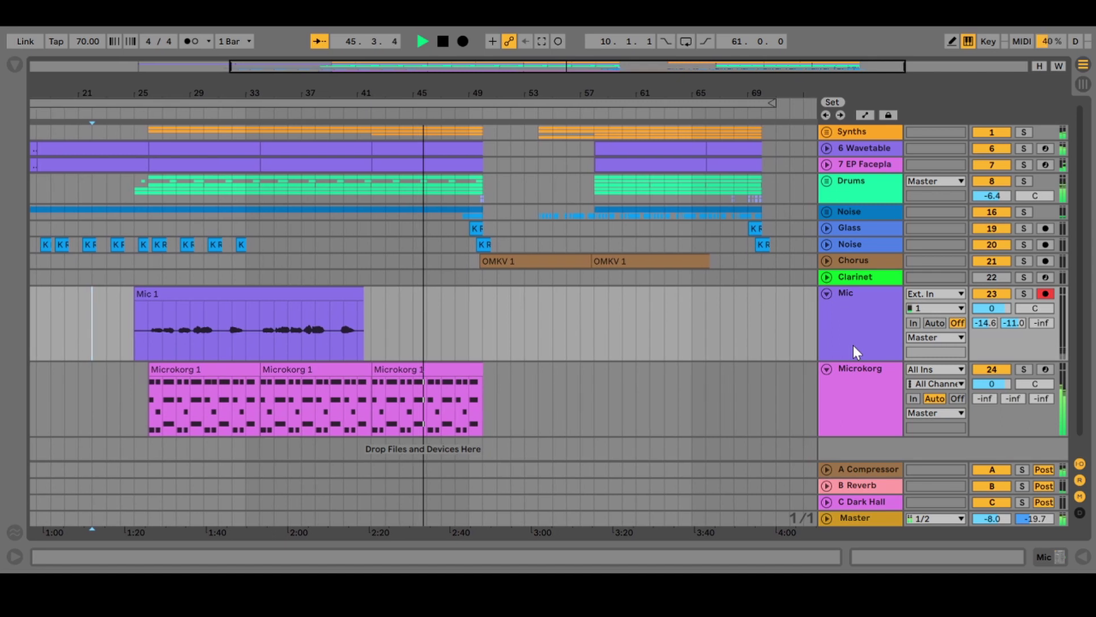
pyautogui.press('space')
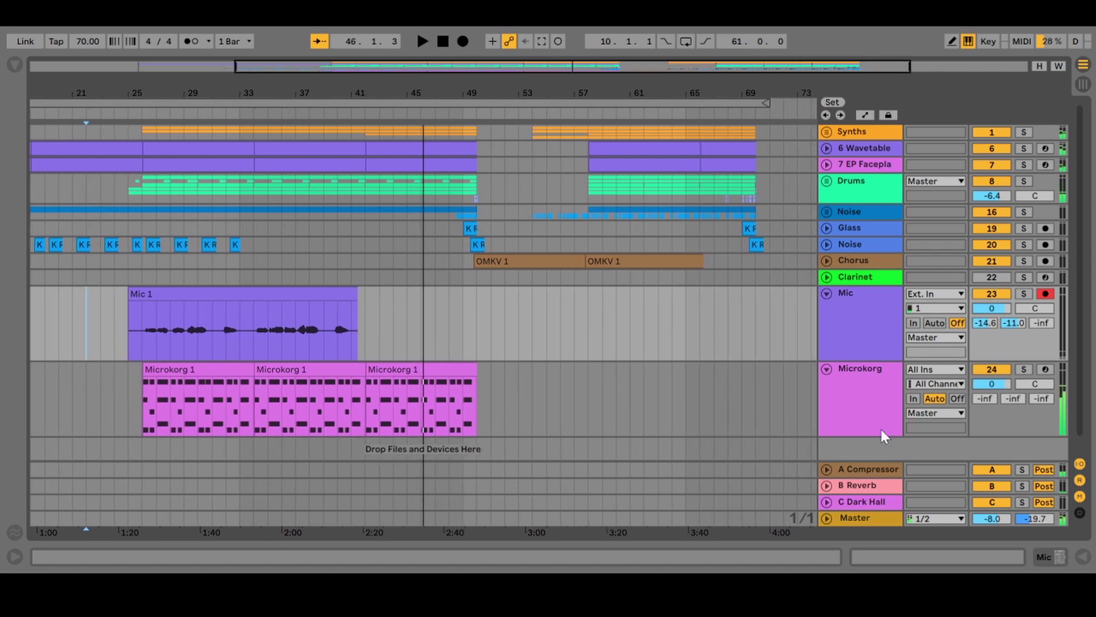